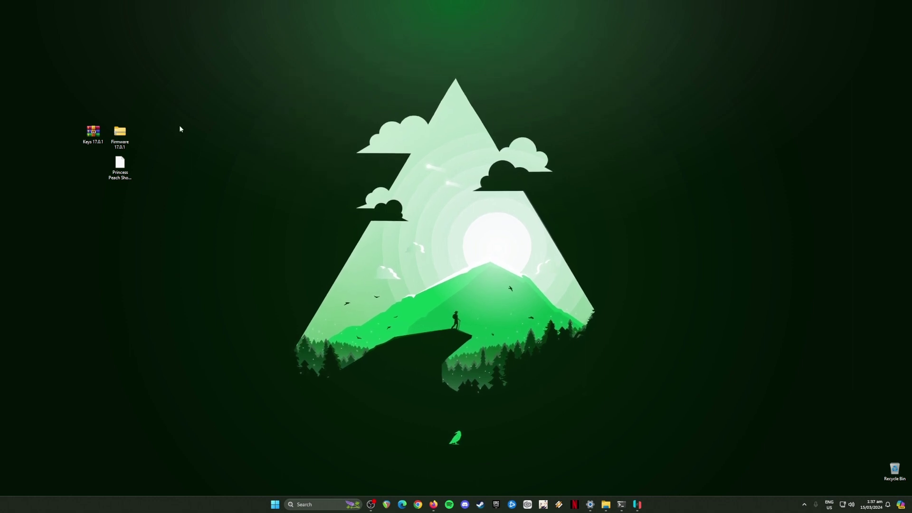
drag(67, 108, 156, 197)
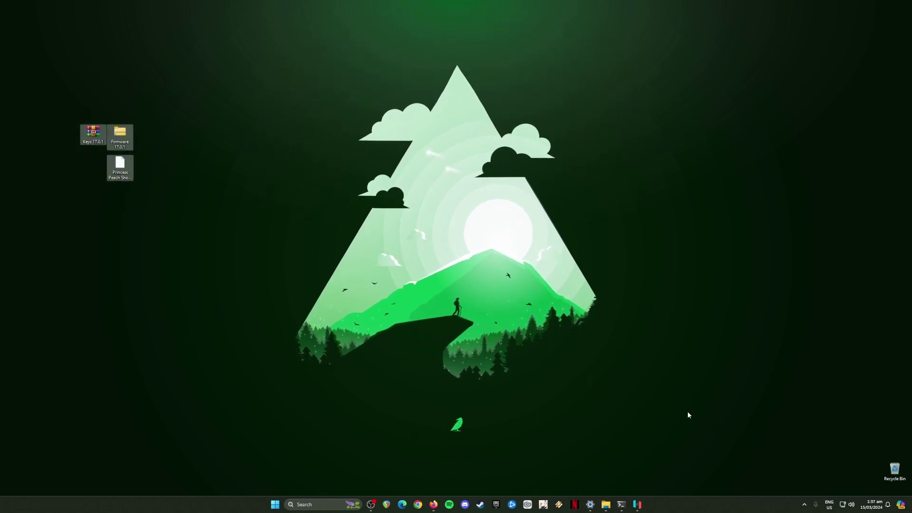
click(636, 502)
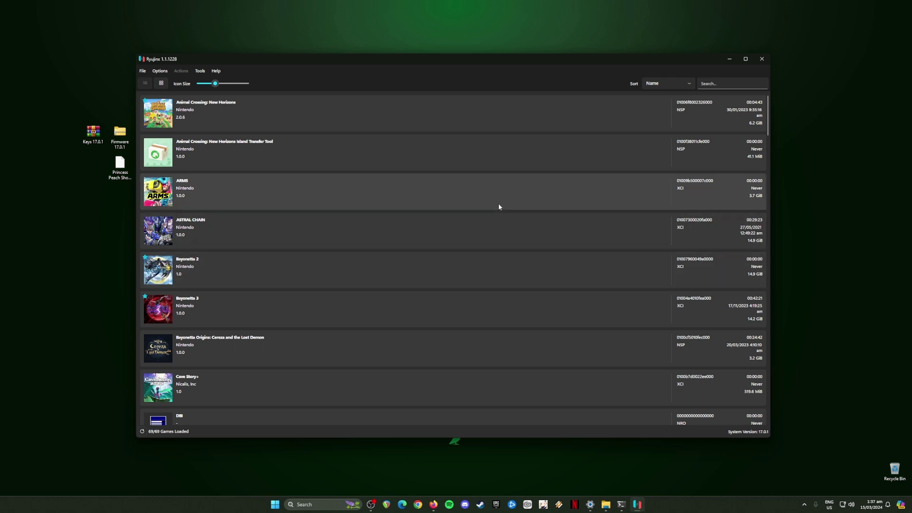
drag(76, 115, 132, 207)
click(252, 58)
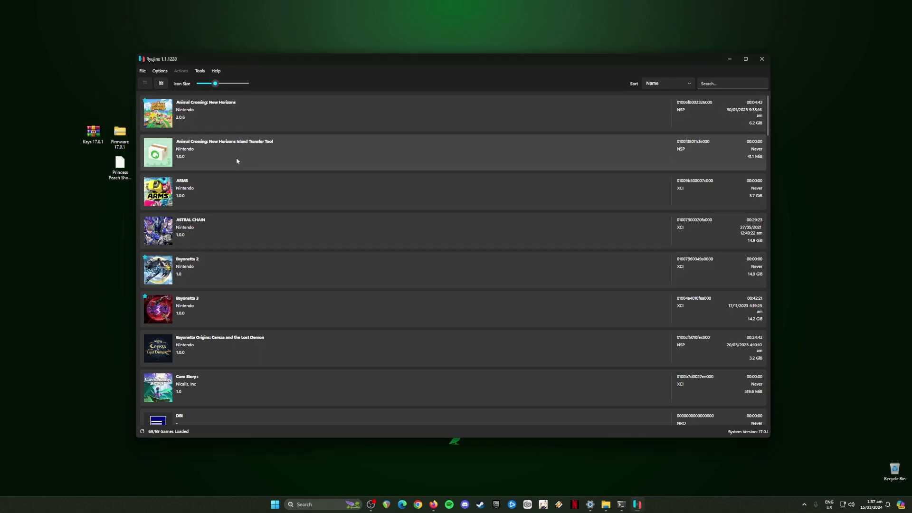
drag(70, 123, 127, 186)
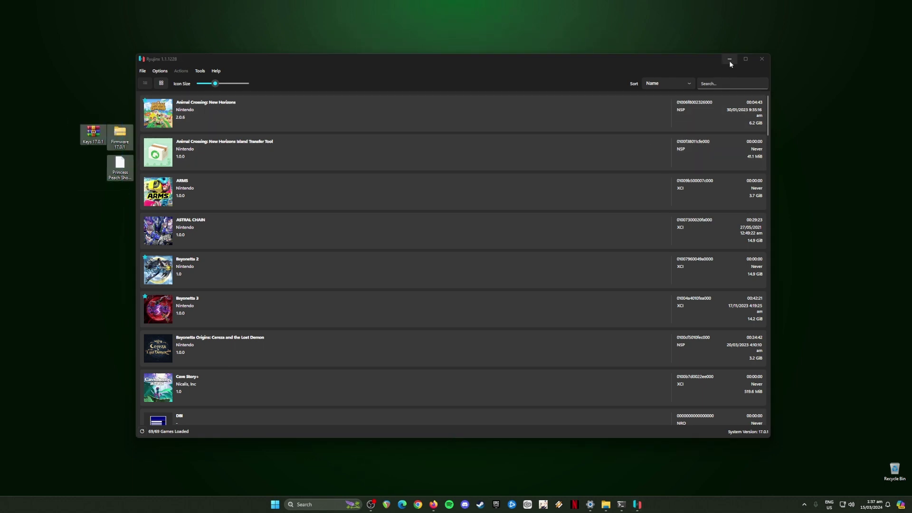
click(730, 60)
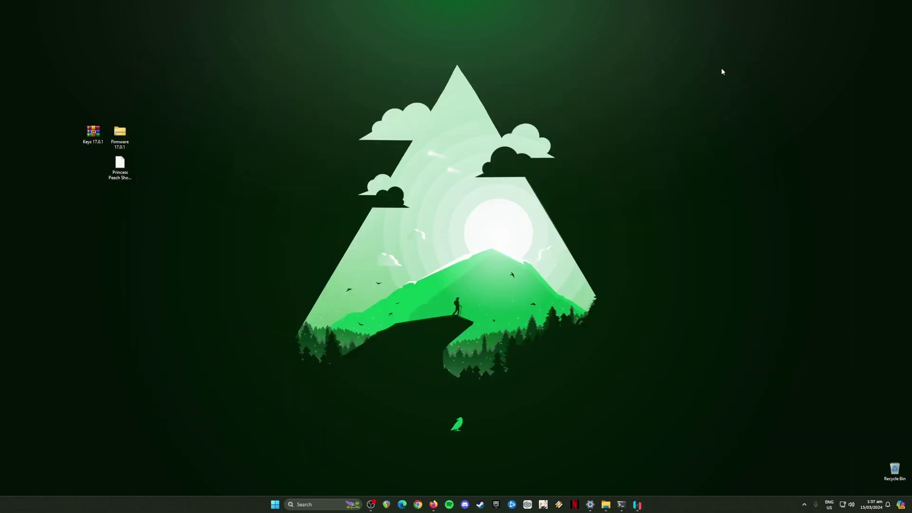
- Switch to Firefox, search Google for "ryujinx emulator" and view the download page on the official Ryujinx site
click(433, 504)
click(414, 172)
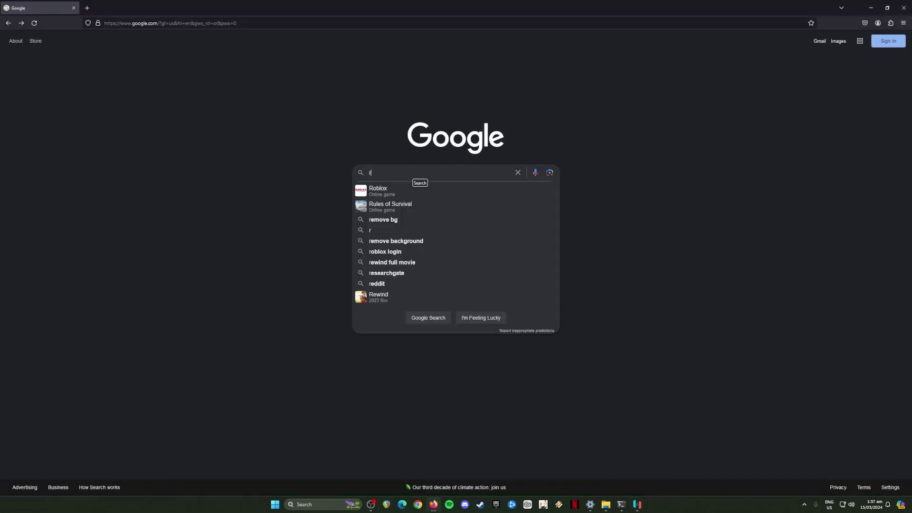
text(ryujinx emulator)
key(Return)
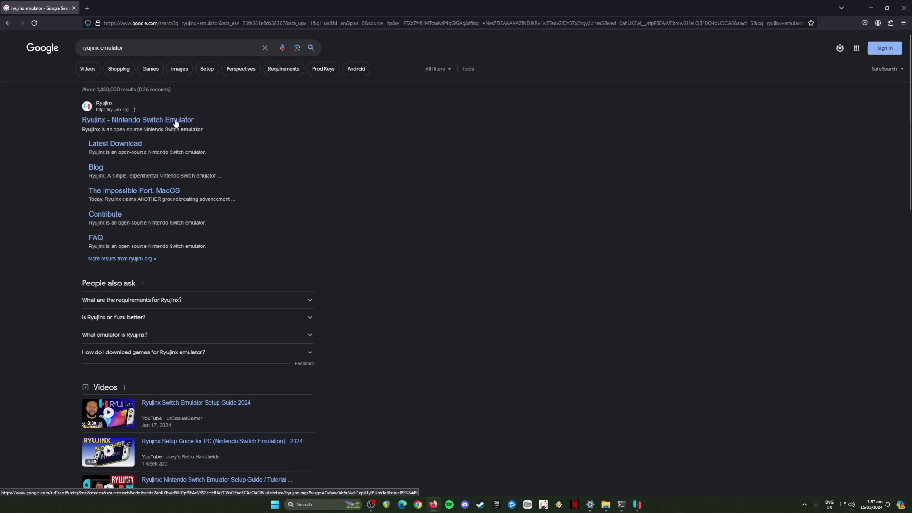
click(258, 122)
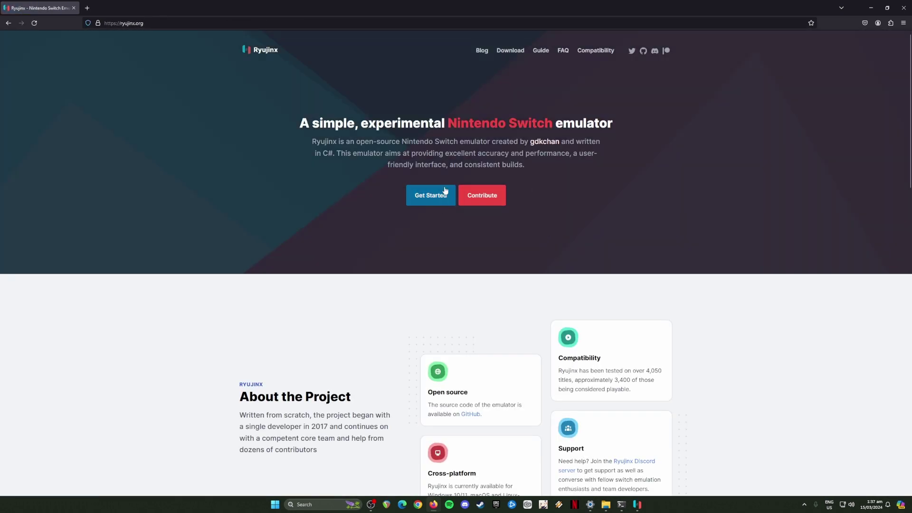
click(428, 196)
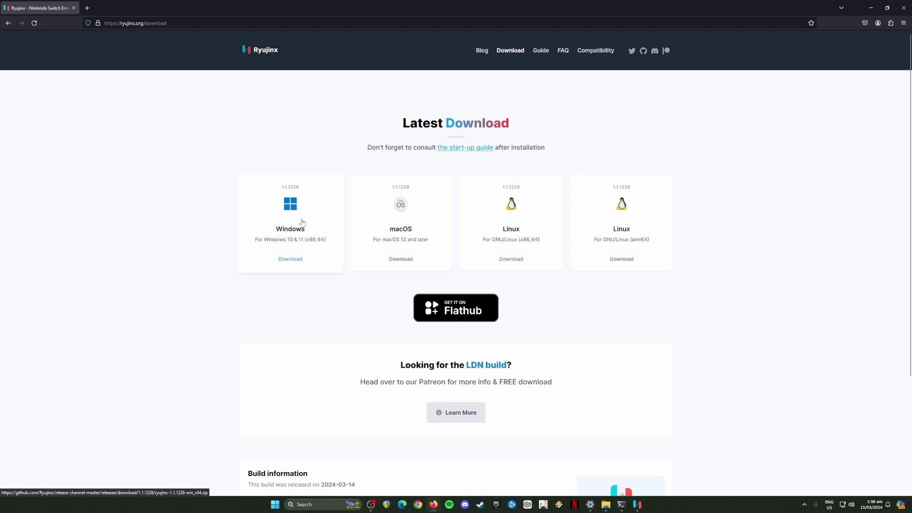
click(870, 9)
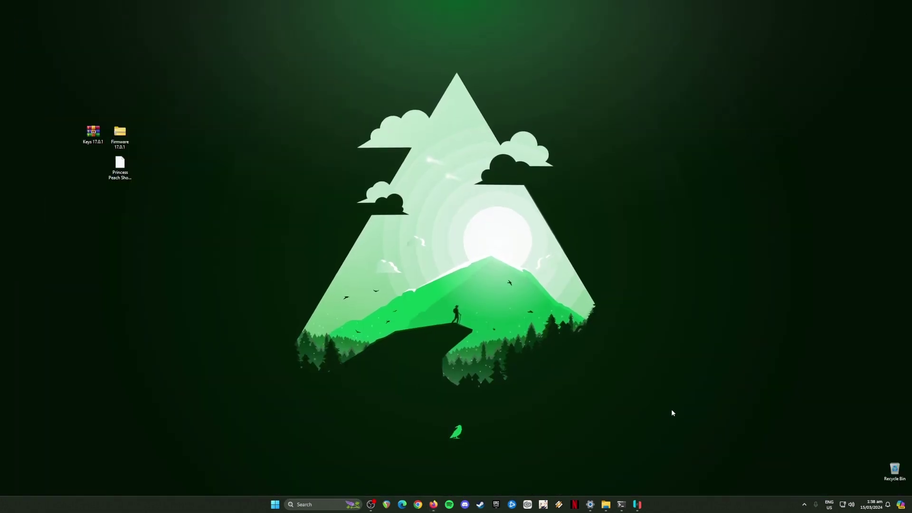
click(637, 504)
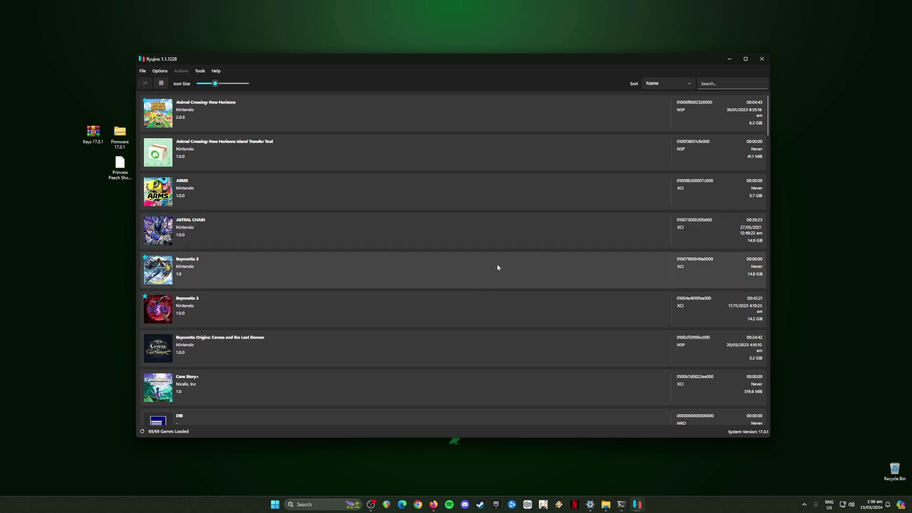
drag(54, 107, 129, 216)
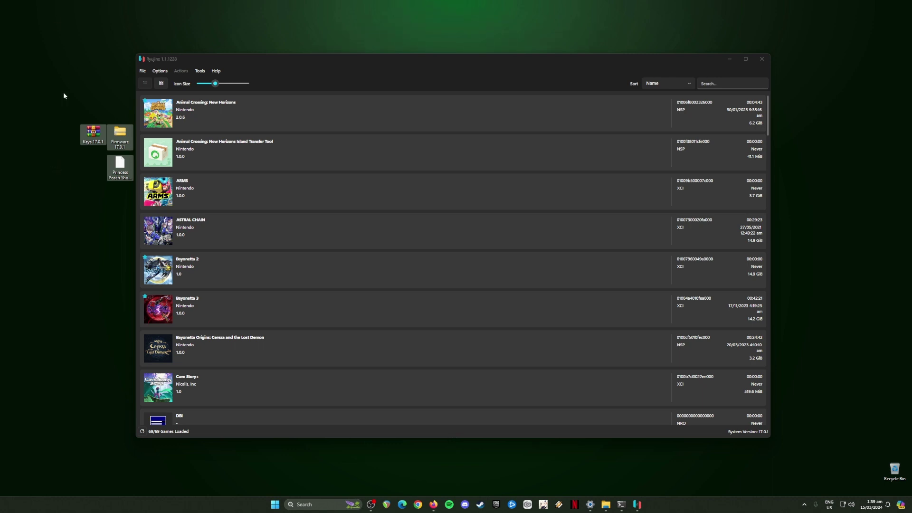
drag(52, 100, 105, 143)
click(110, 142)
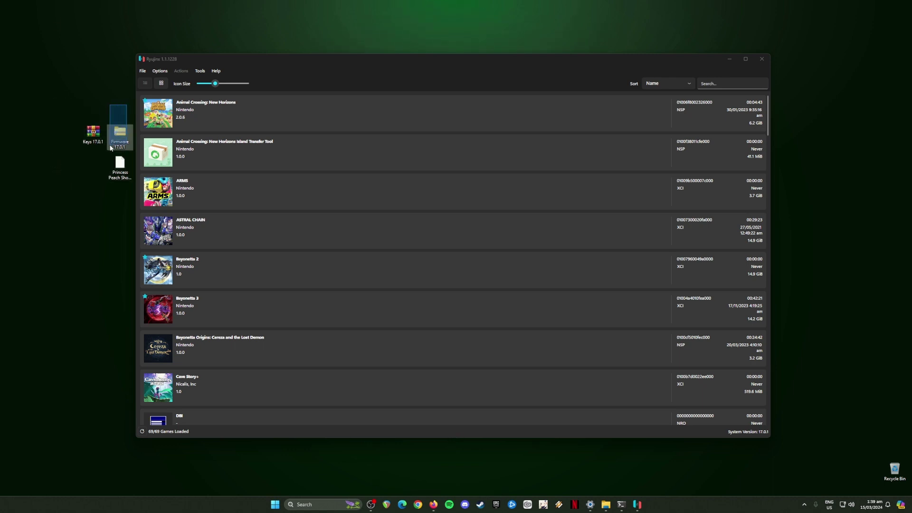
drag(61, 110, 124, 148)
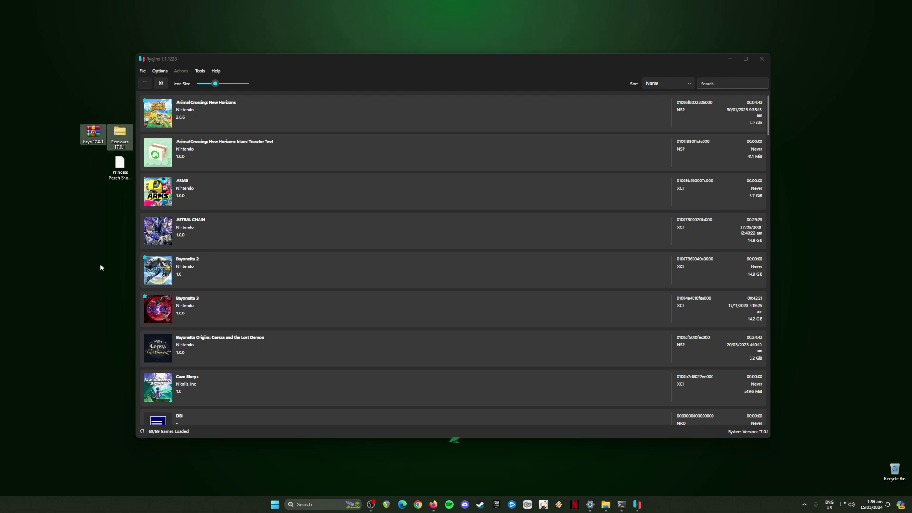
click(110, 180)
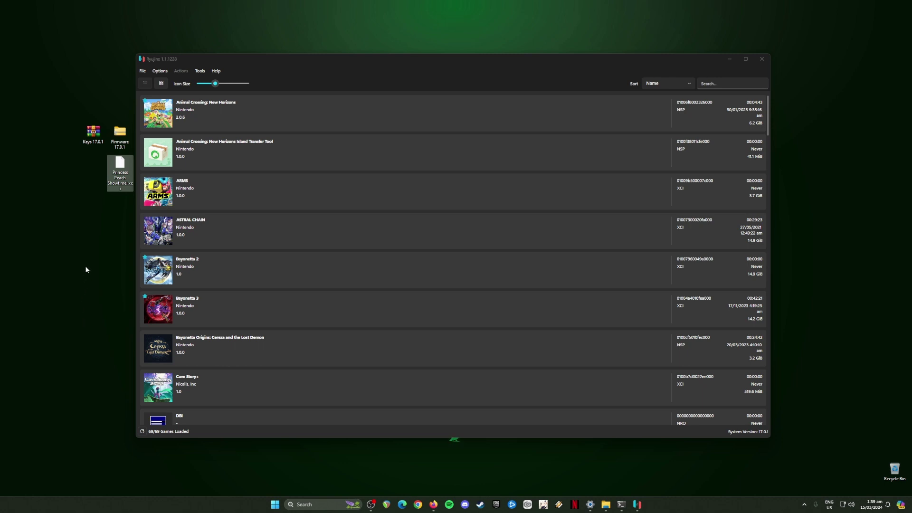
click(293, 59)
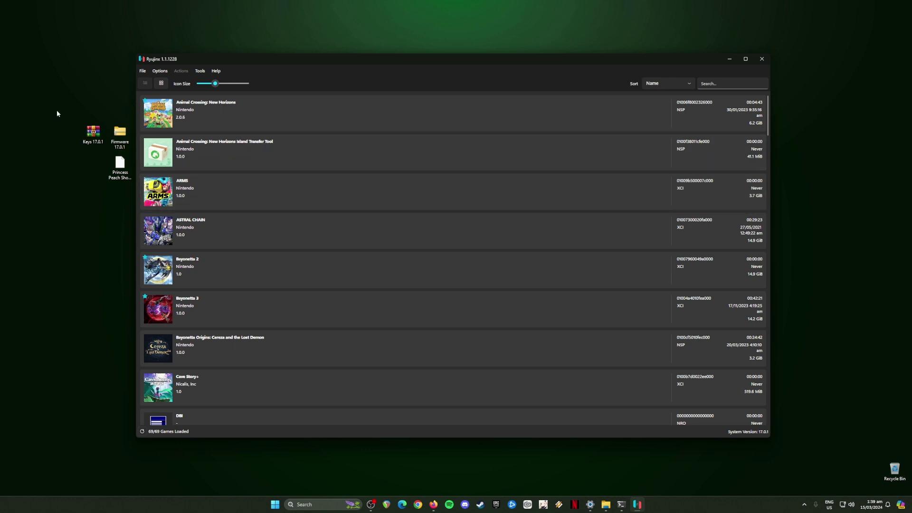
drag(56, 109, 124, 212)
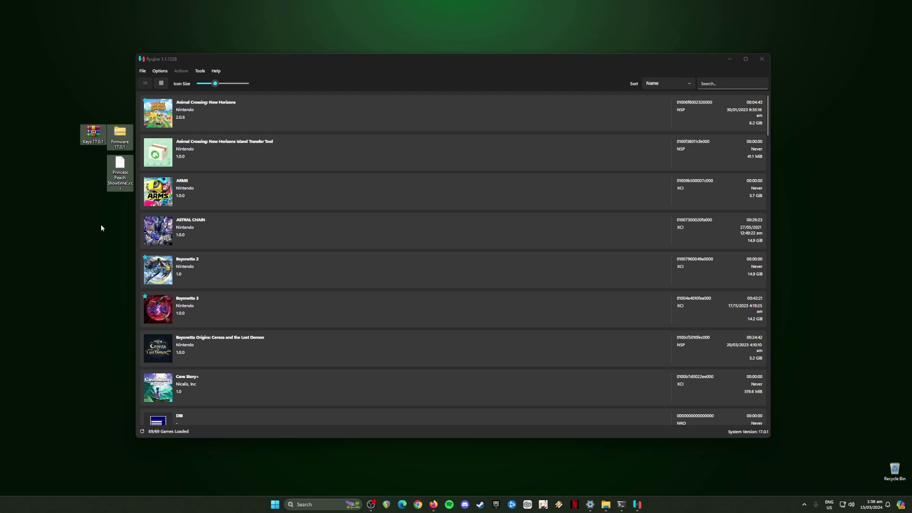
drag(53, 100, 126, 146)
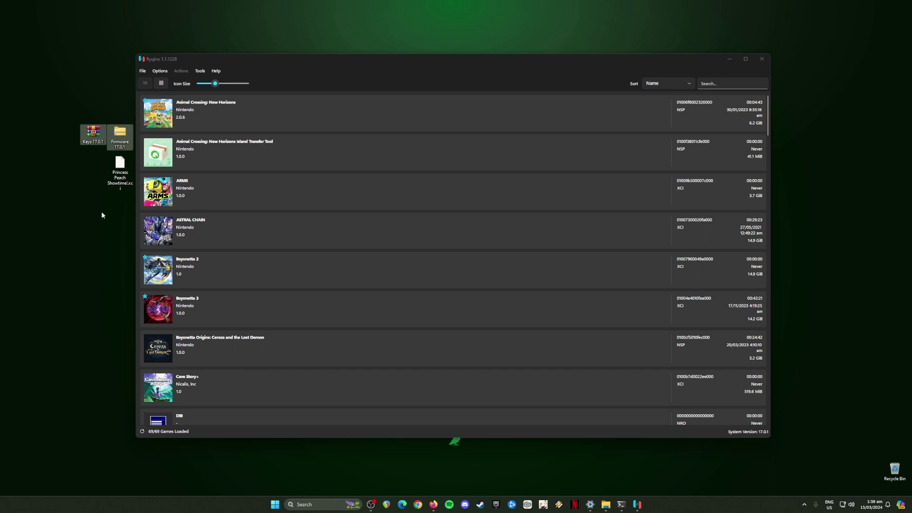
key(Down)
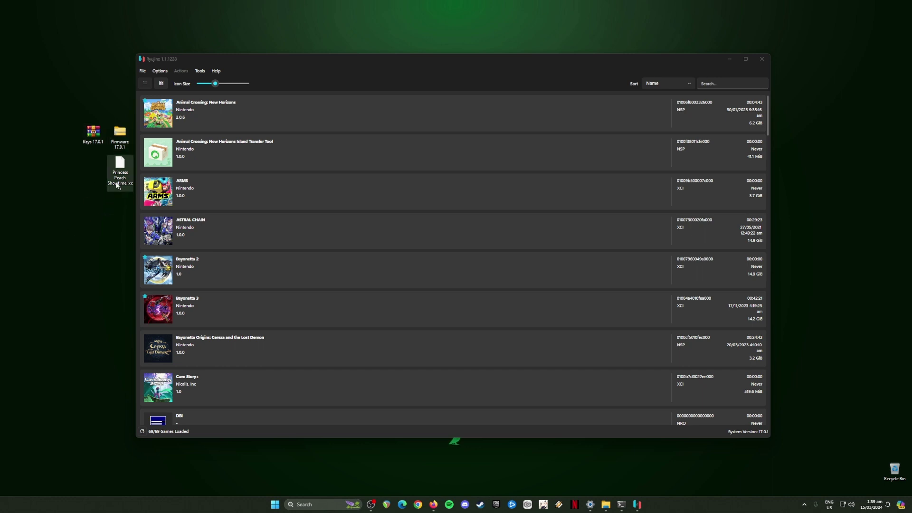
click(105, 208)
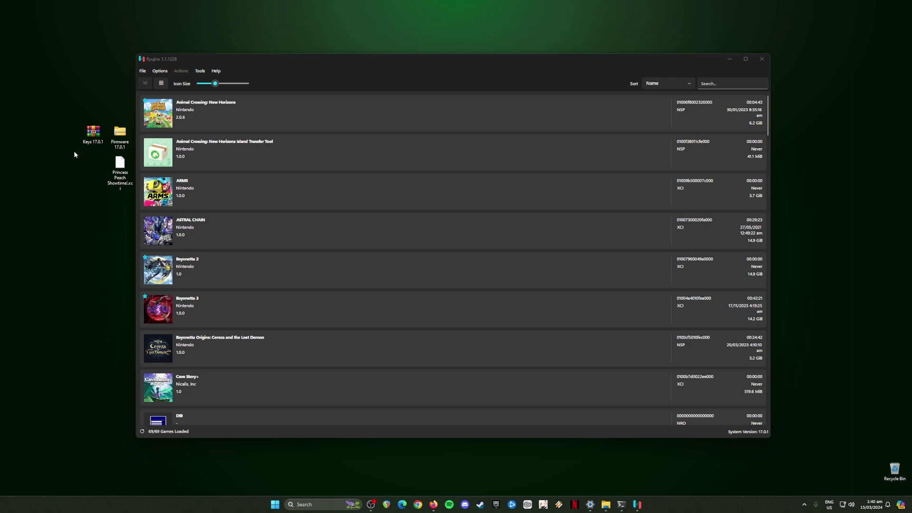
click(728, 58)
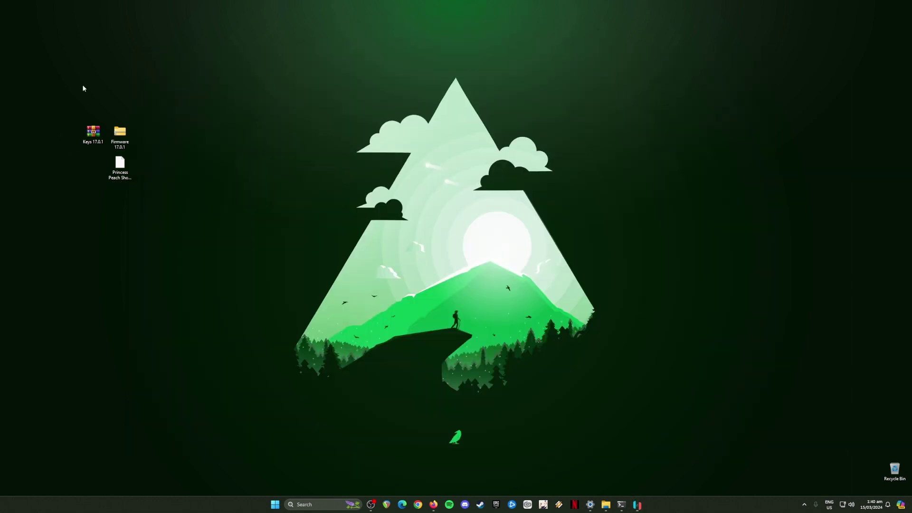
drag(73, 112, 149, 212)
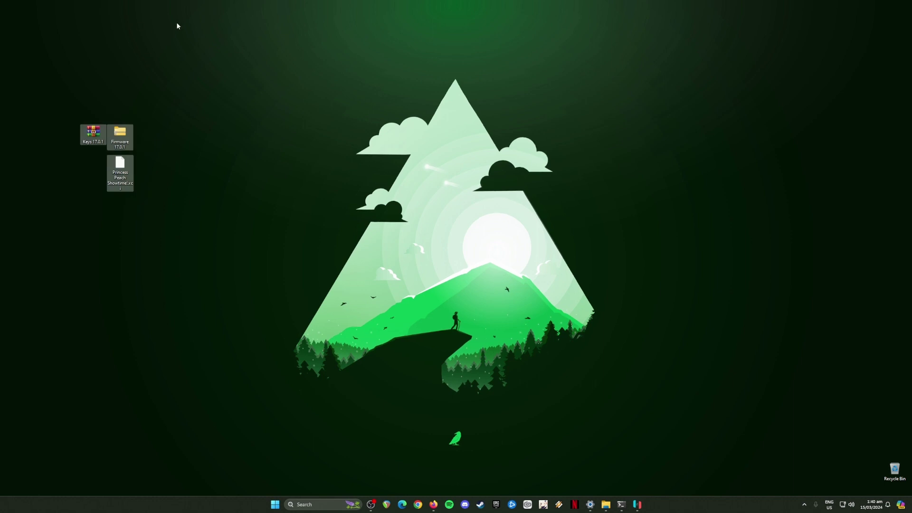
drag(179, 6, 831, 489)
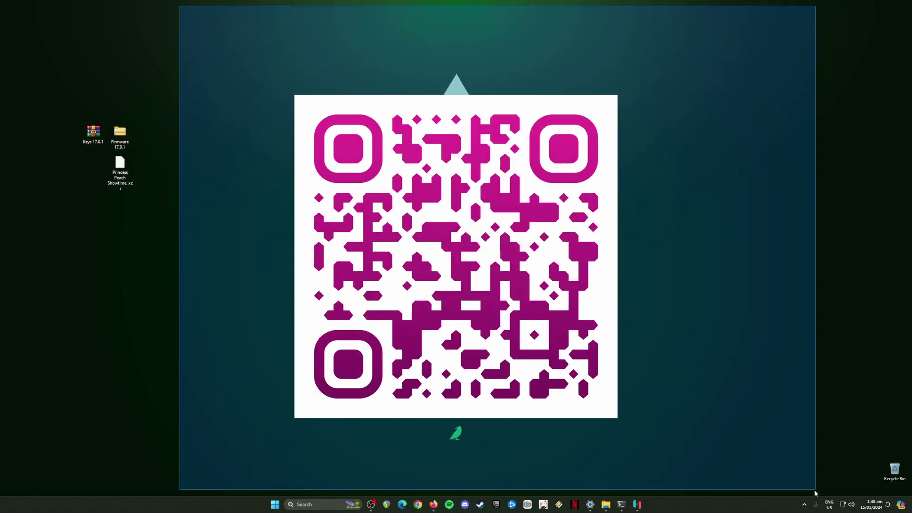
drag(816, 493, 803, 492)
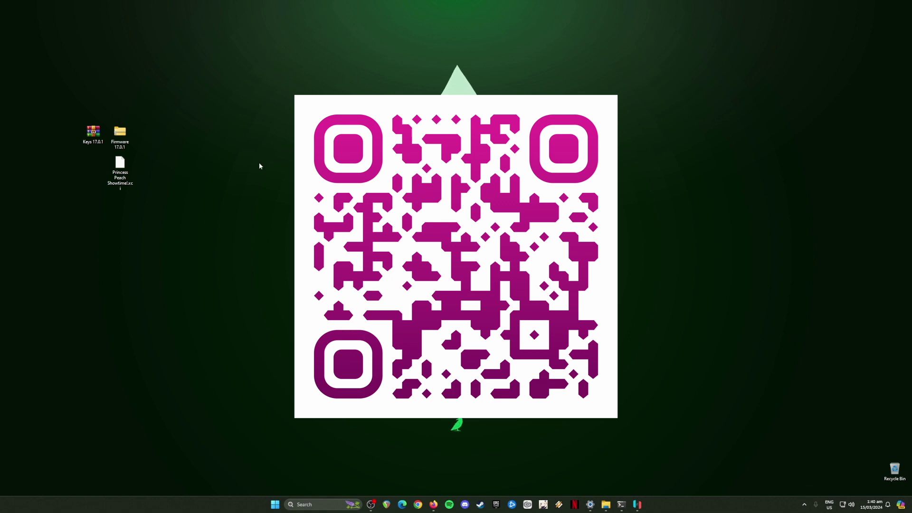
drag(61, 108, 166, 252)
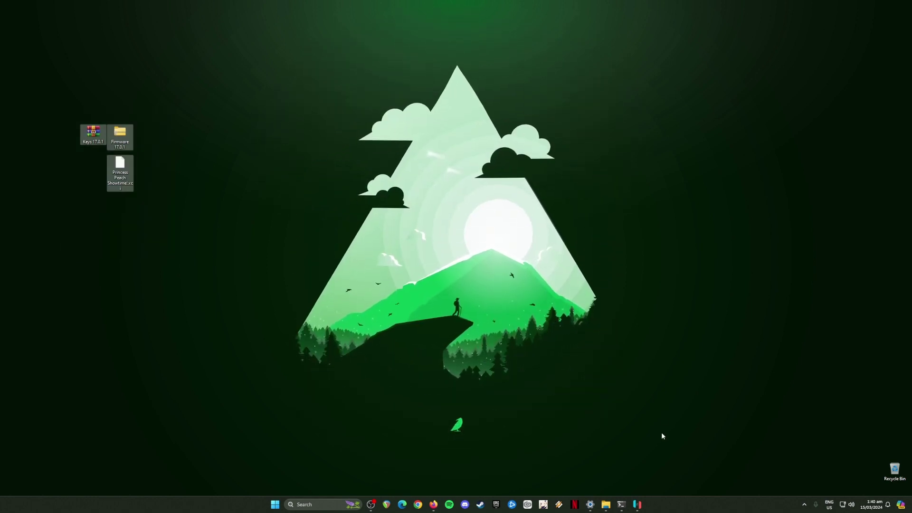
- Switch to Ryujinx, open its data folder from the emulator and go into the system subfolder
click(637, 504)
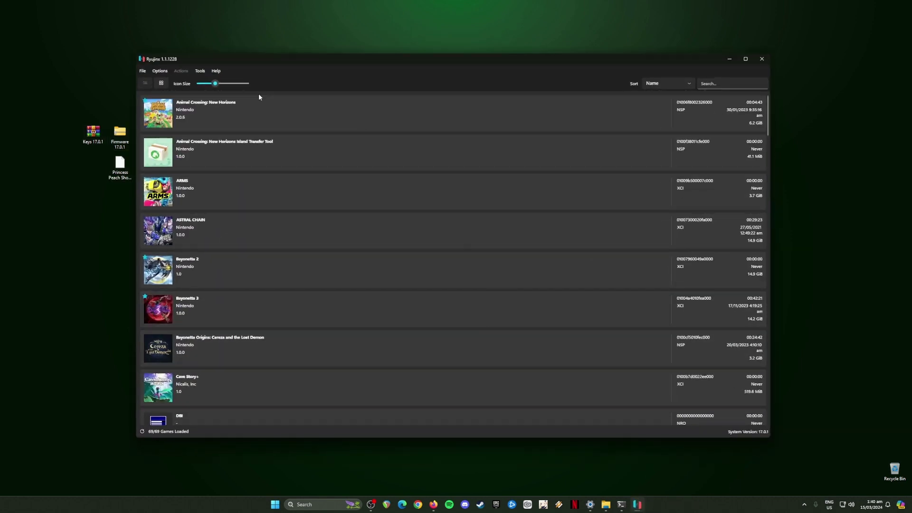
click(143, 72)
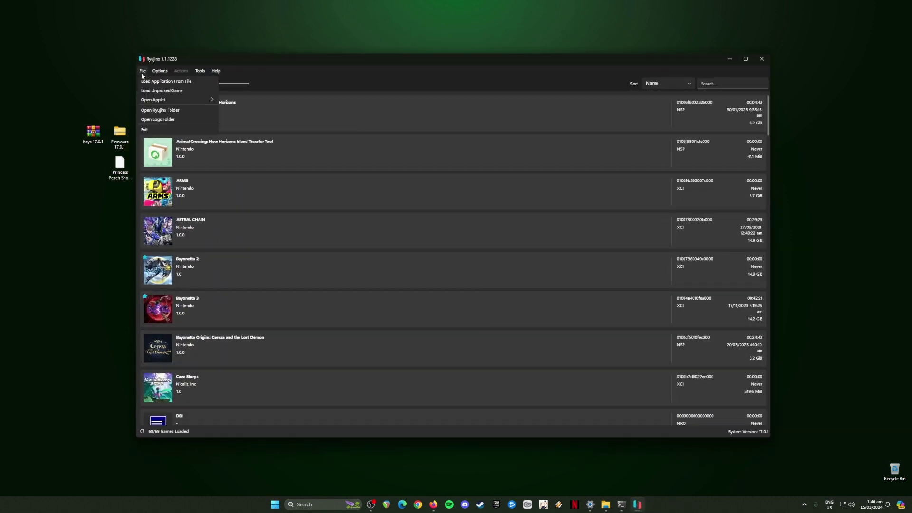
click(189, 110)
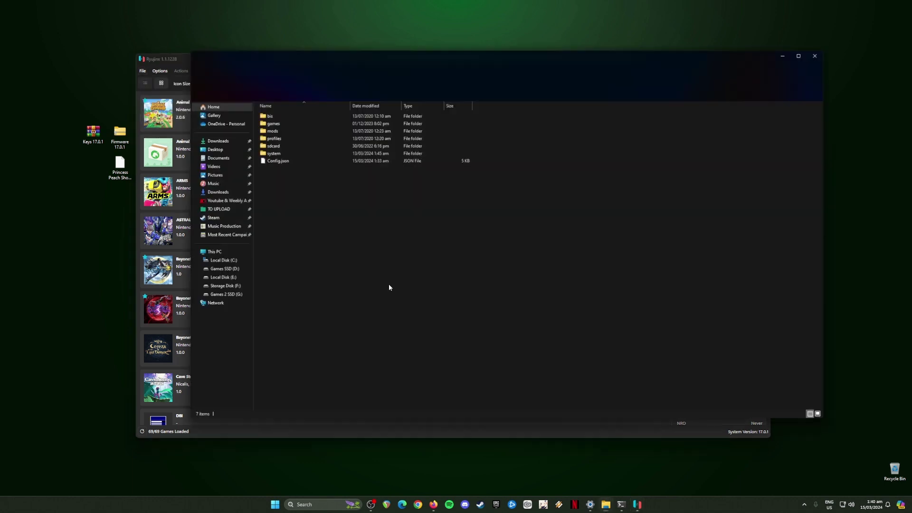
double_click(295, 152)
- Extract prod.keys and title.keys from the Keys 17.0.1 archive into the system folder, replacing the existing files, and close both windows
click(100, 139)
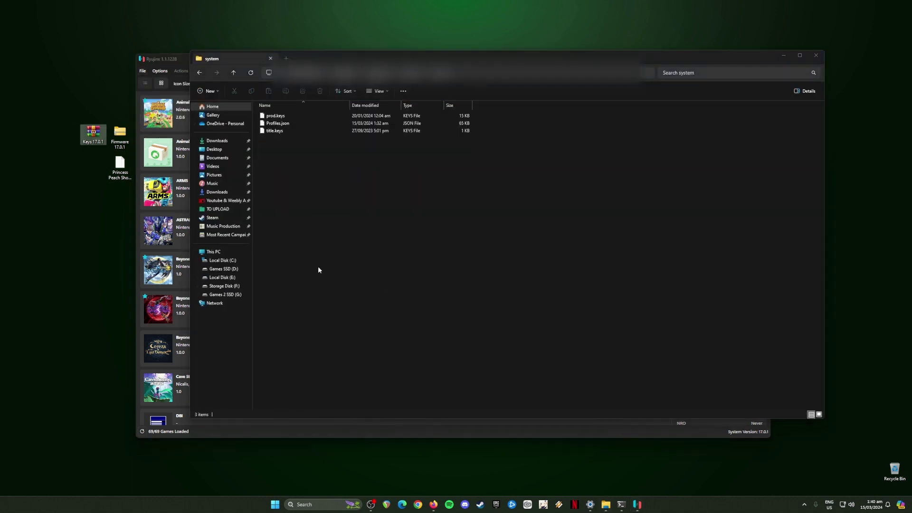
double_click(101, 141)
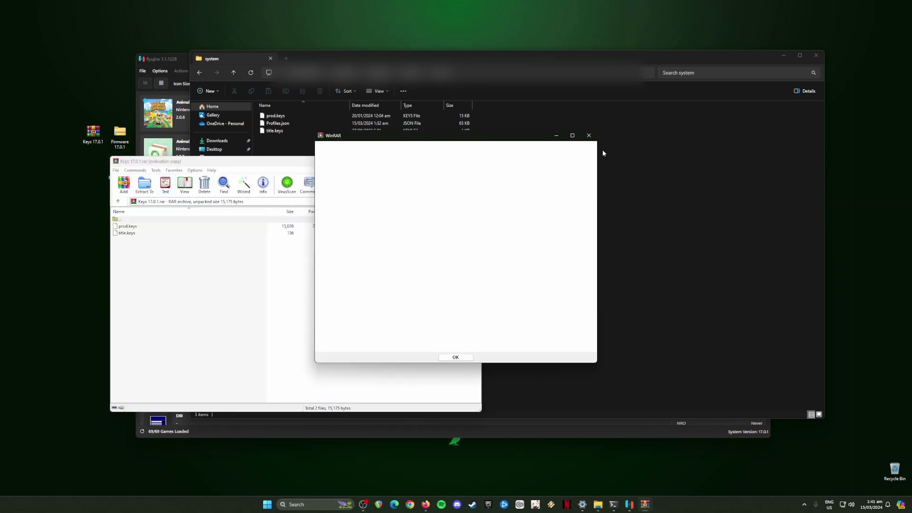
click(589, 136)
click(127, 233)
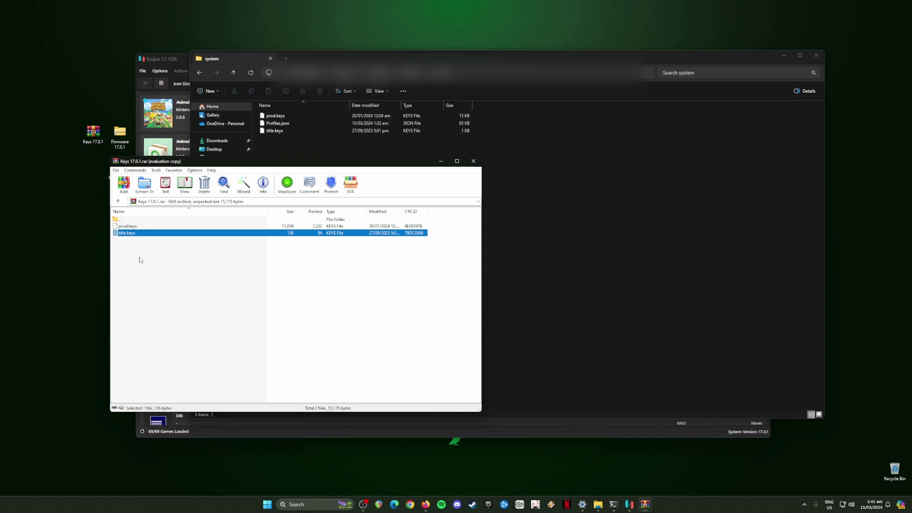
drag(157, 262, 571, 230)
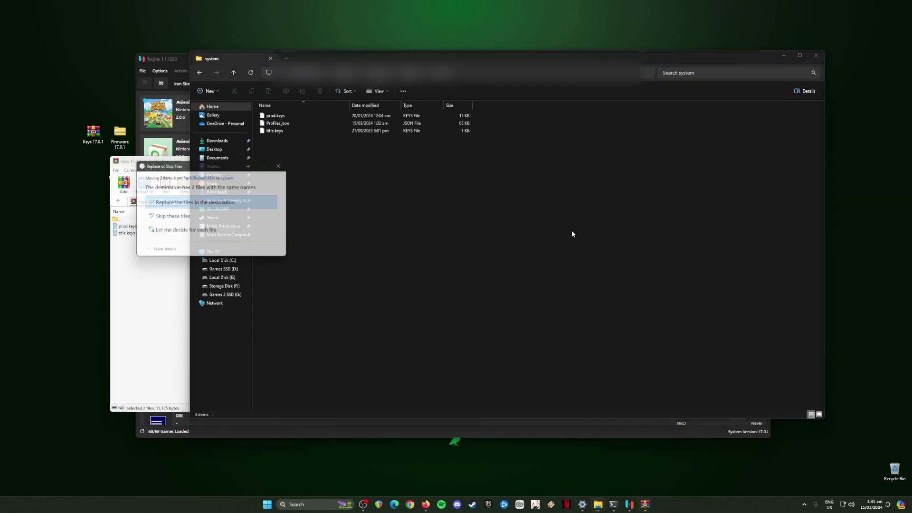
click(212, 199)
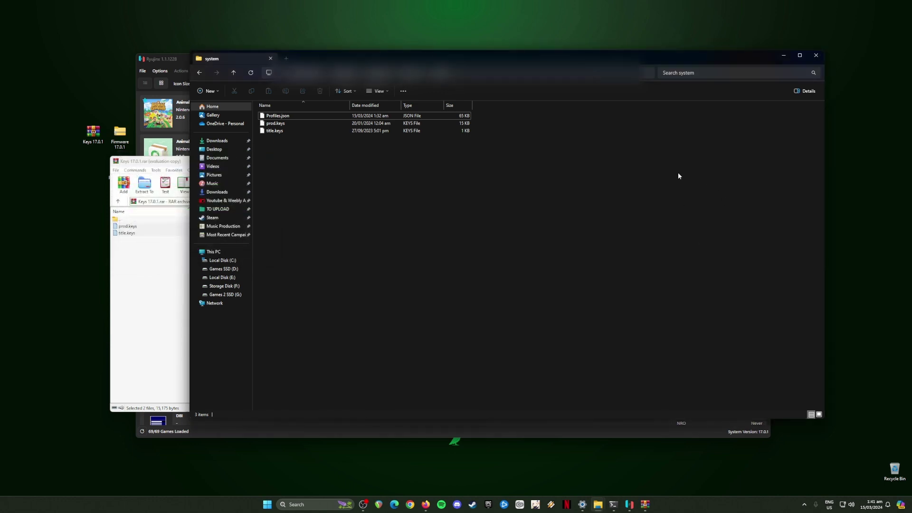
click(817, 56)
click(477, 162)
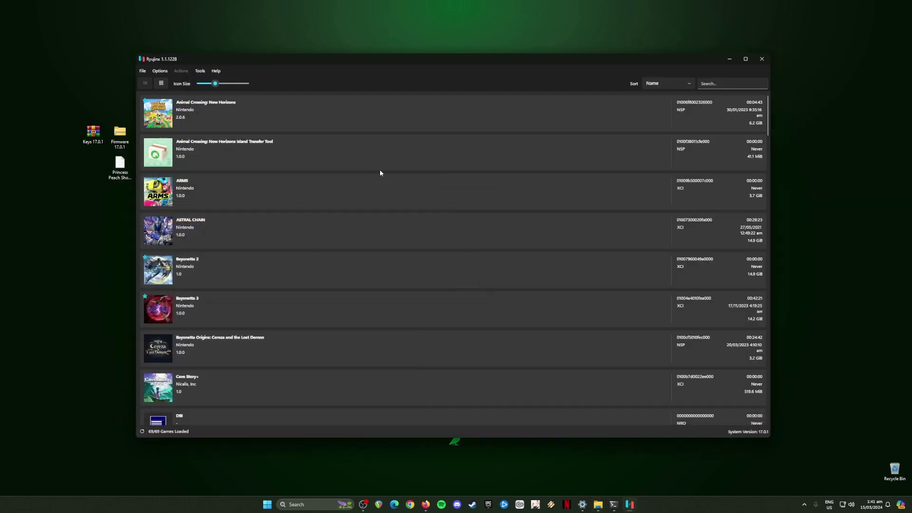
drag(113, 105, 97, 142)
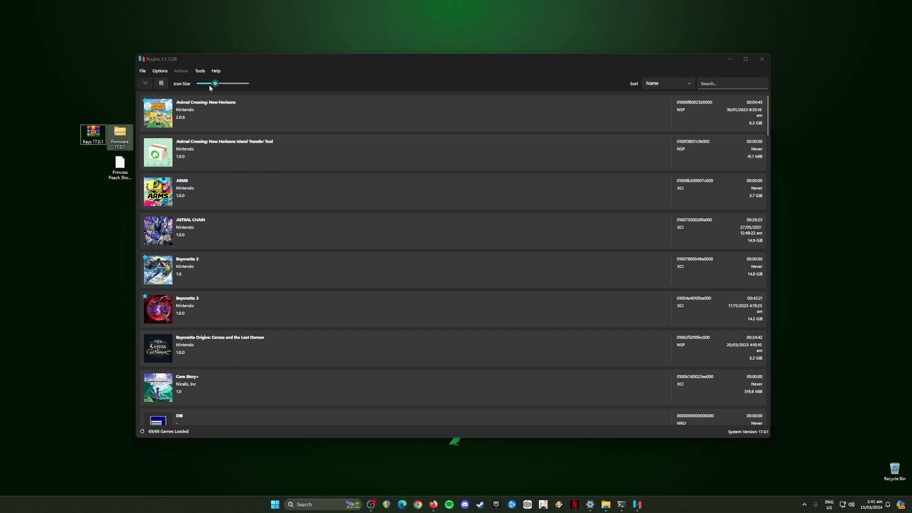
- Install the system firmware from the Firmware 17.0.1 ZIP file, confirming the replacement of the current system version
click(199, 71)
mouse_move(223, 83)
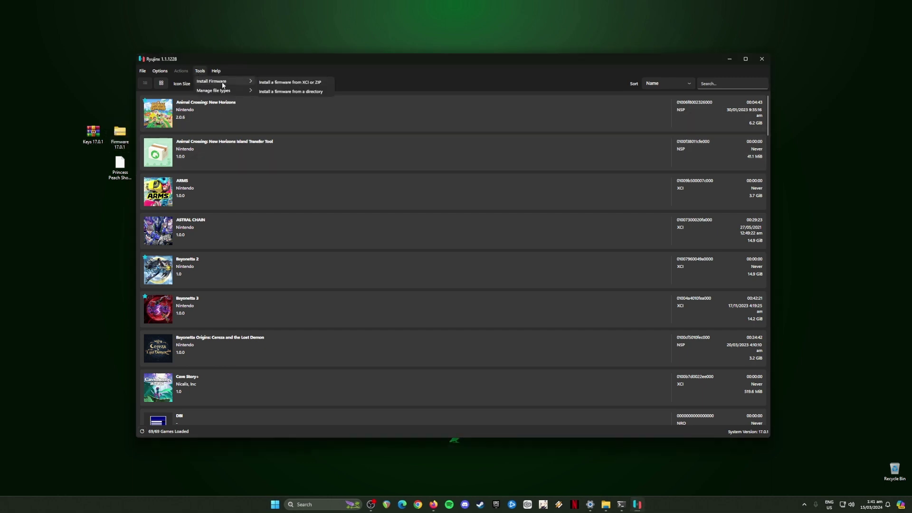
click(301, 82)
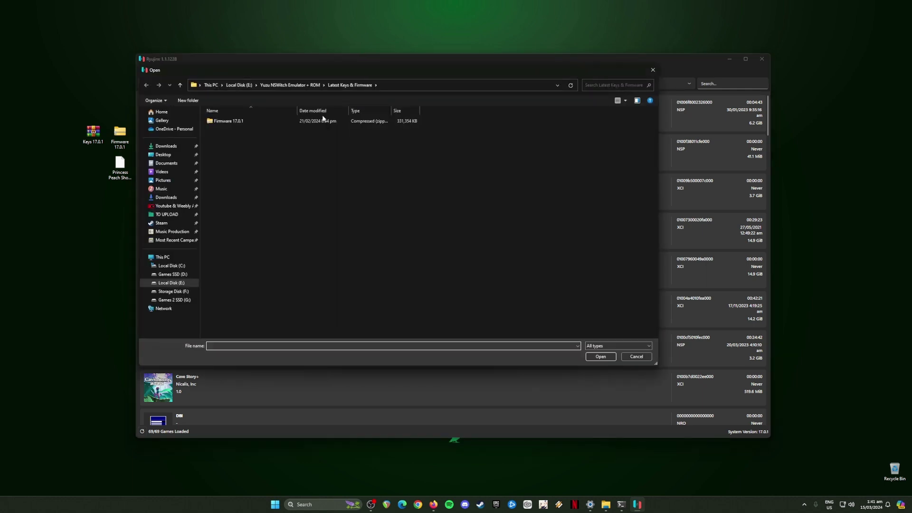
click(311, 121)
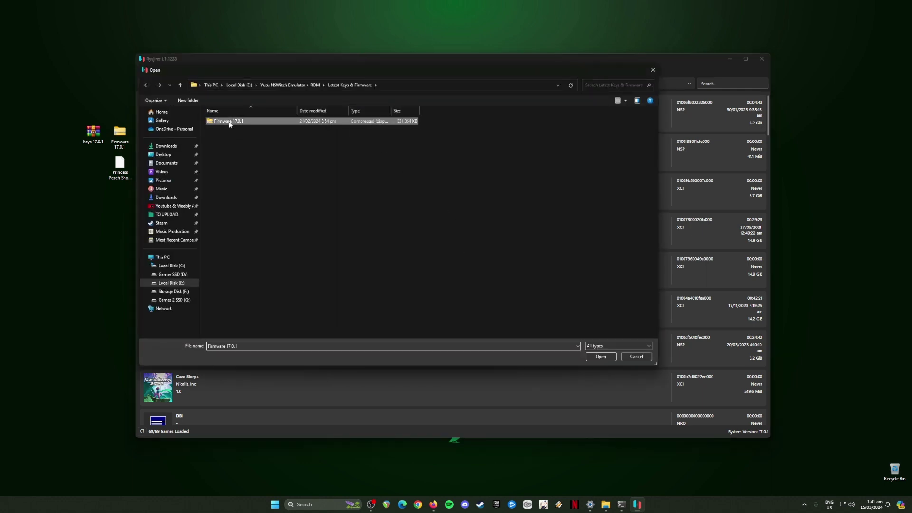
click(592, 356)
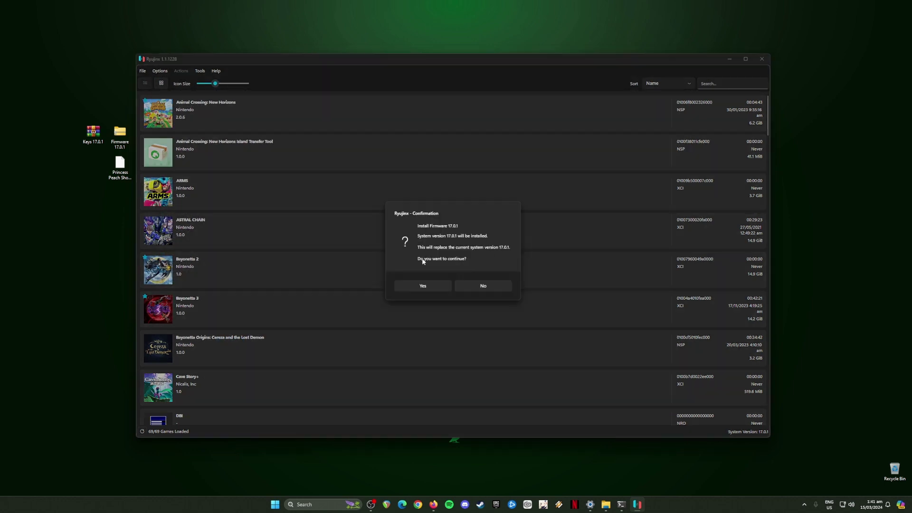
click(423, 287)
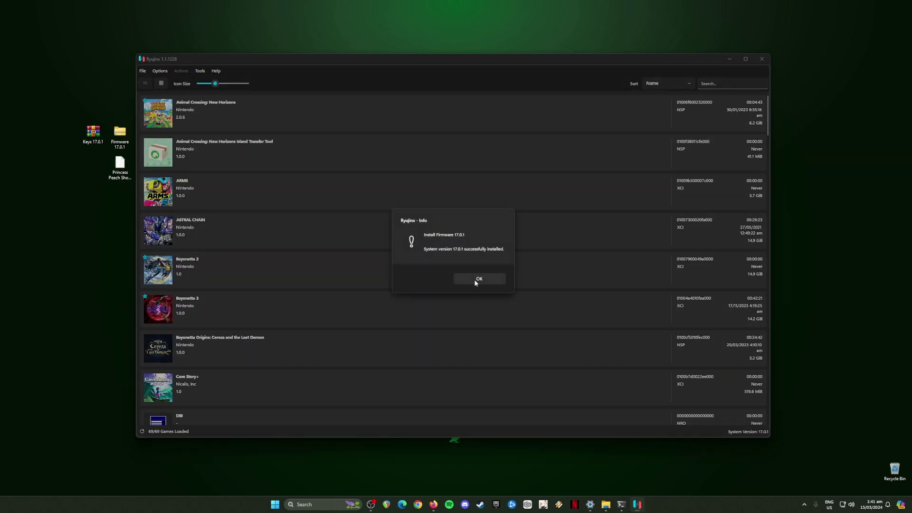
click(480, 279)
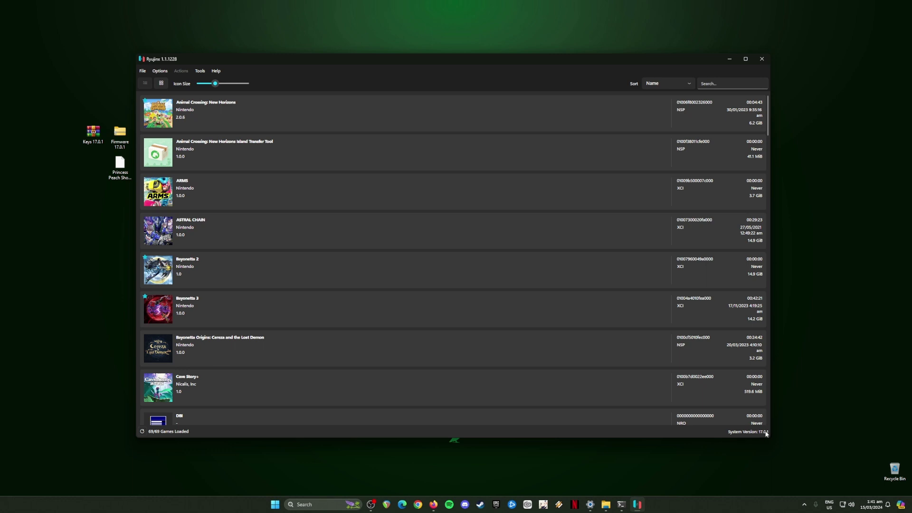
drag(65, 112, 125, 150)
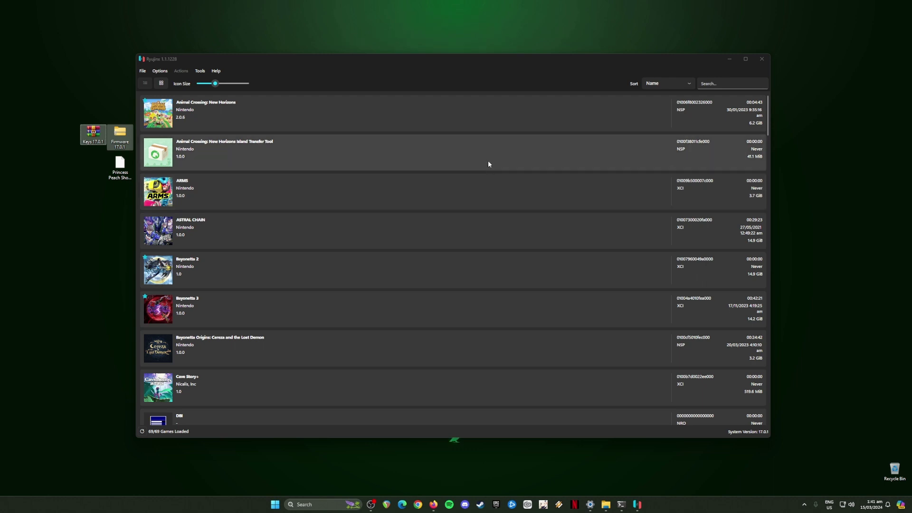
drag(41, 85, 123, 208)
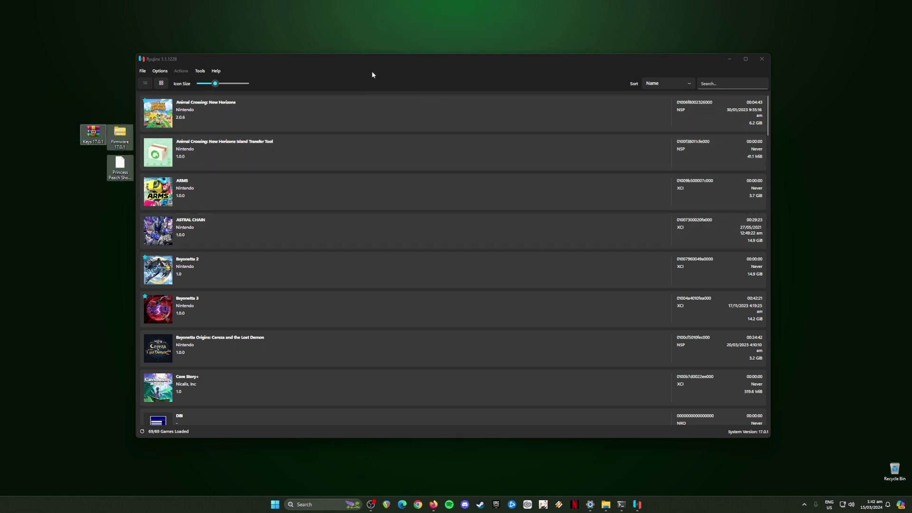
- Open the emulator settings and select the XCI ROMs folder entry among the game directories
click(160, 72)
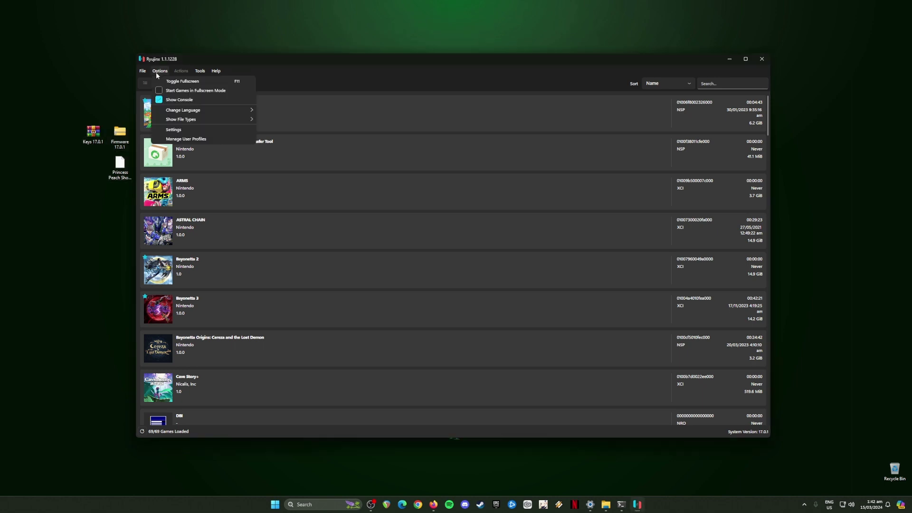
click(187, 128)
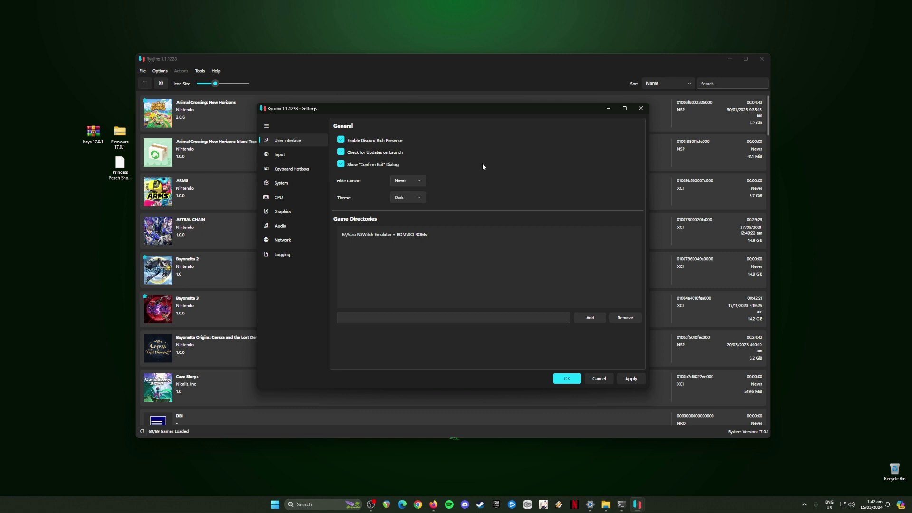
click(362, 238)
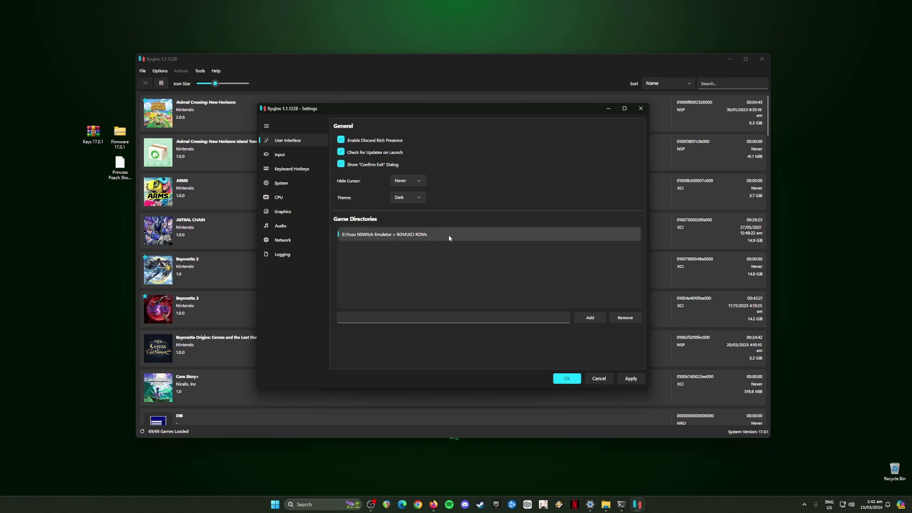
- Choose Nintendo Switch Pro Controller (0) as Player 1's input device and review the controller mapping
click(287, 155)
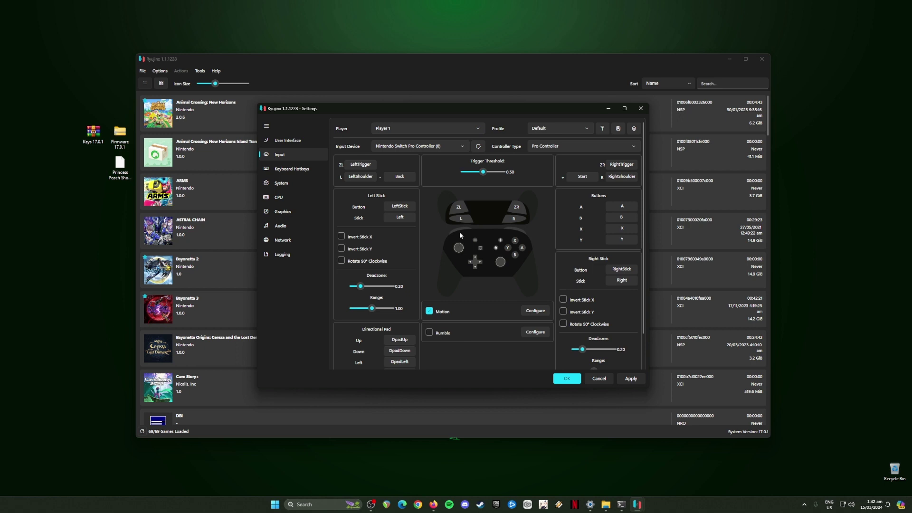
click(440, 146)
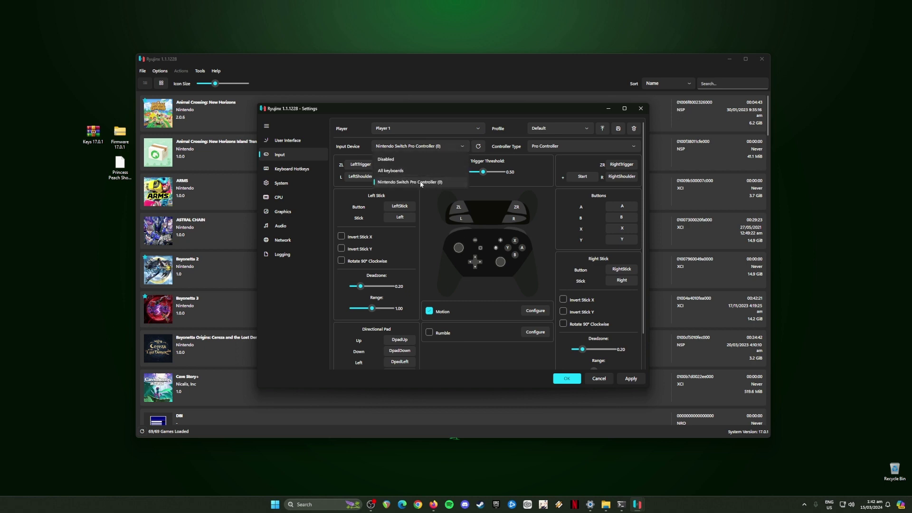
click(445, 183)
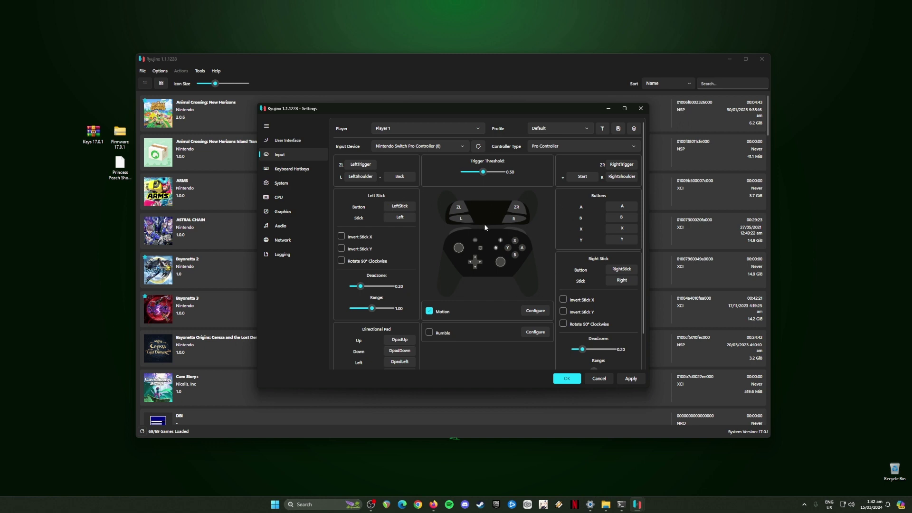
scroll(440, 247, down, 2)
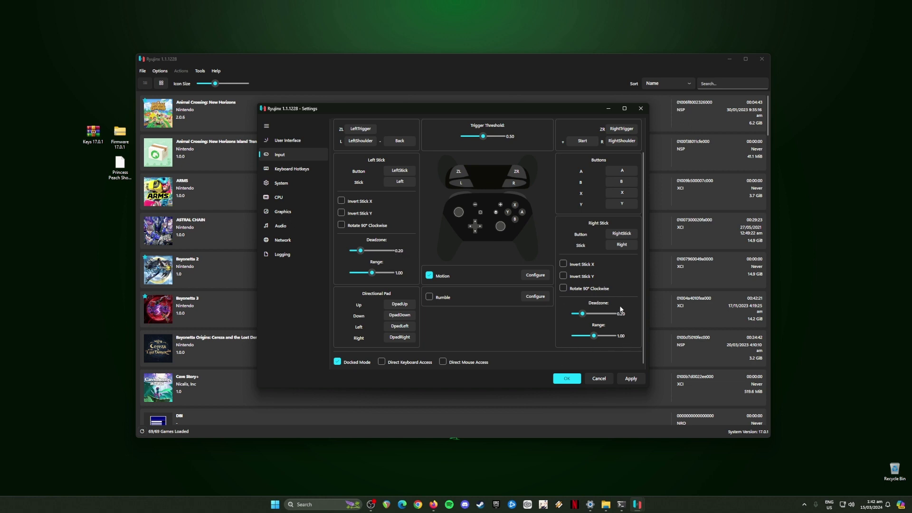
scroll(620, 302, up, 2)
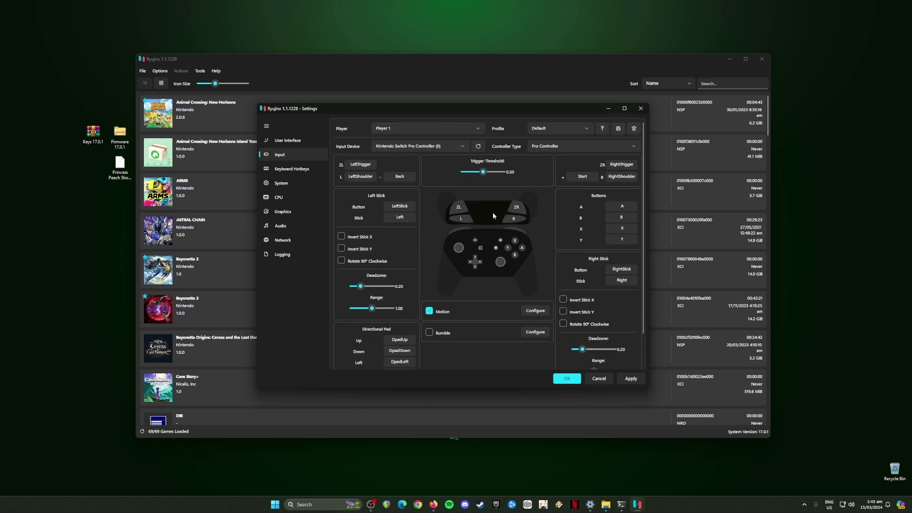
- Review the keyboard hotkeys, system and CPU settings
click(303, 170)
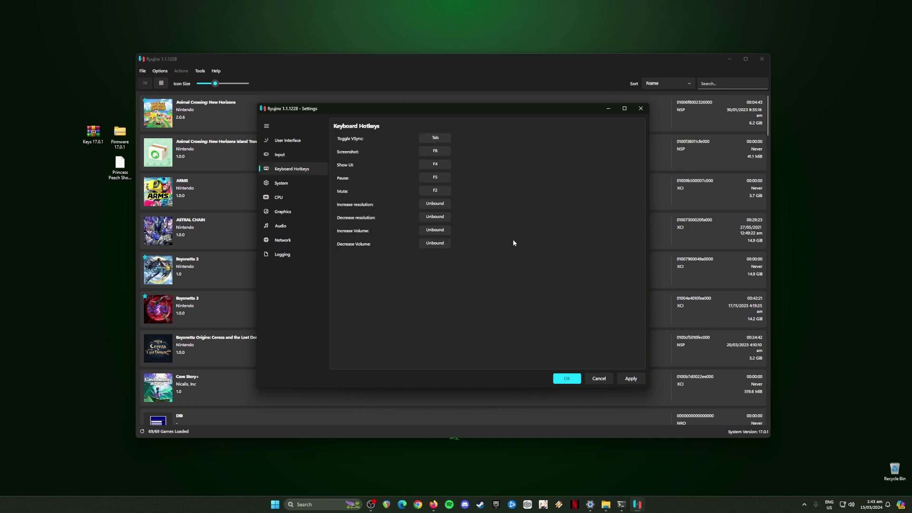
click(284, 186)
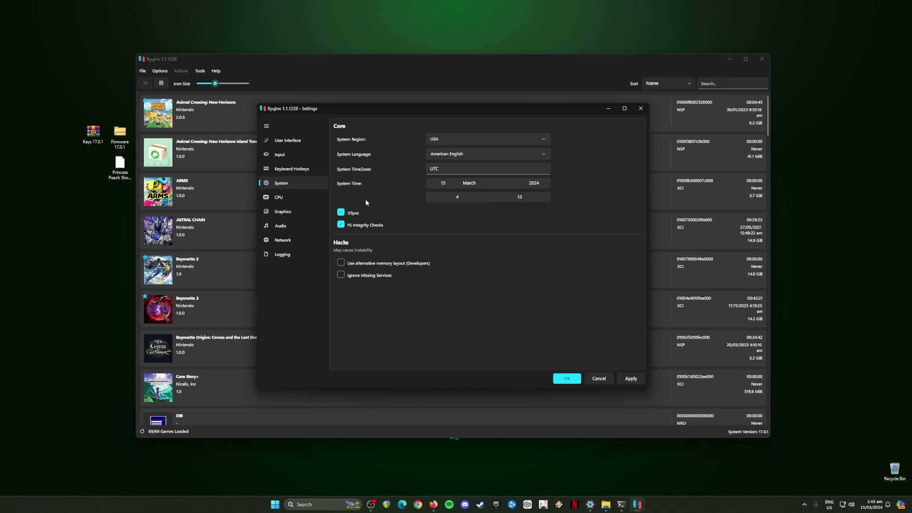
click(291, 199)
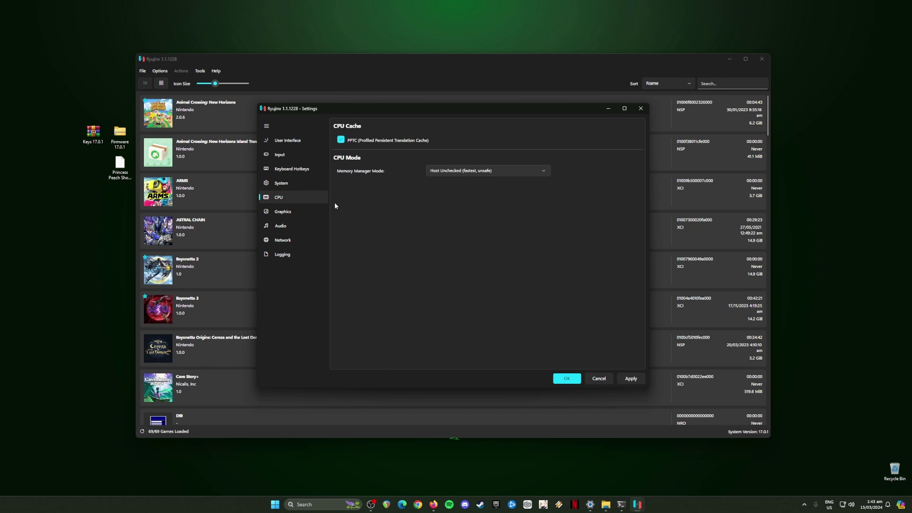
- Choose the NVIDIA GeForce RTX 2070 SUPER (dGPU) as preferred GPU in the graphics settings and check the resolution scale options
click(293, 213)
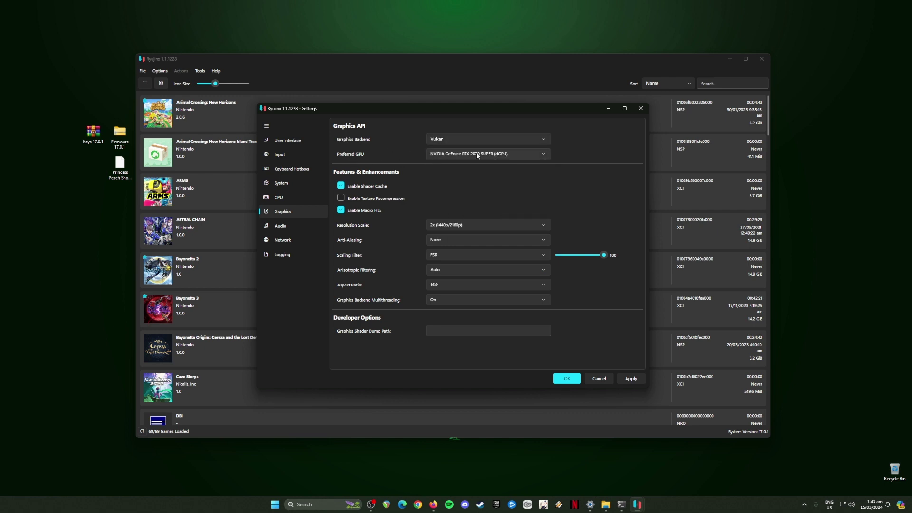
click(478, 154)
click(475, 168)
mouse_move(467, 225)
click(462, 226)
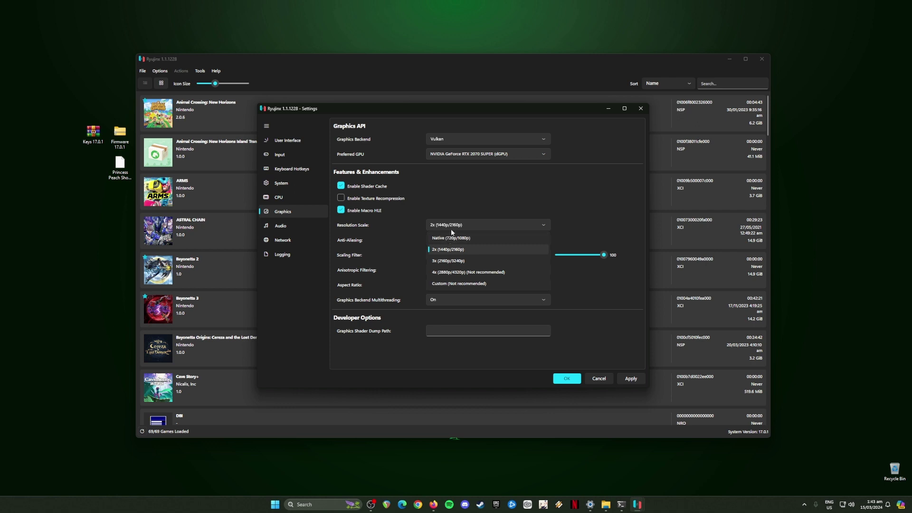
click(470, 193)
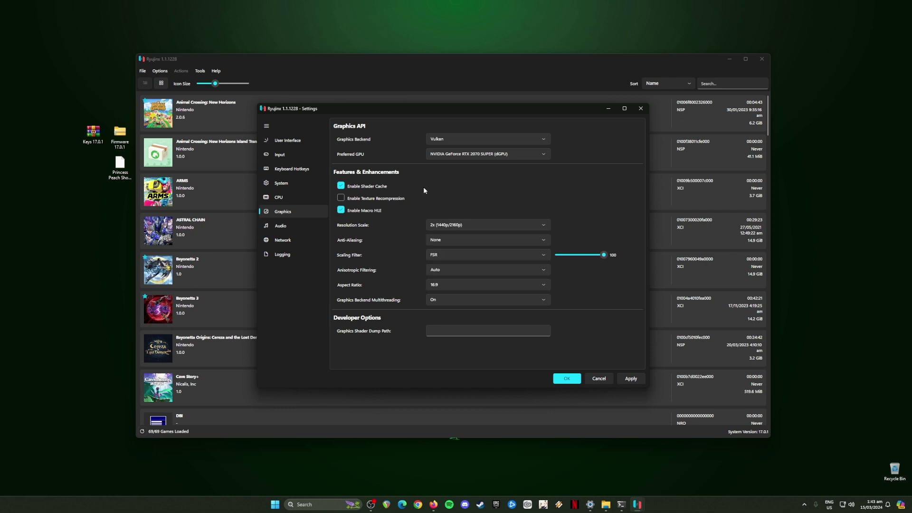
- Review the audio and network settings and accept the emulator settings
click(283, 227)
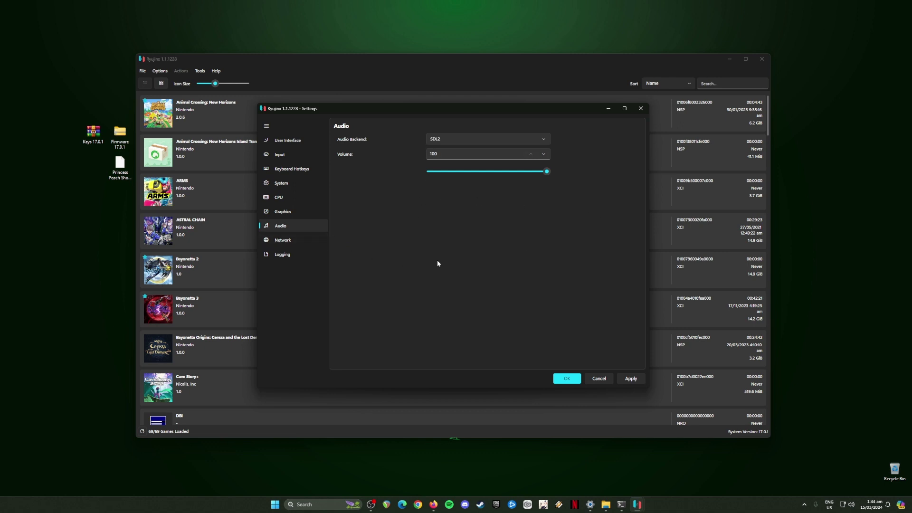
click(290, 242)
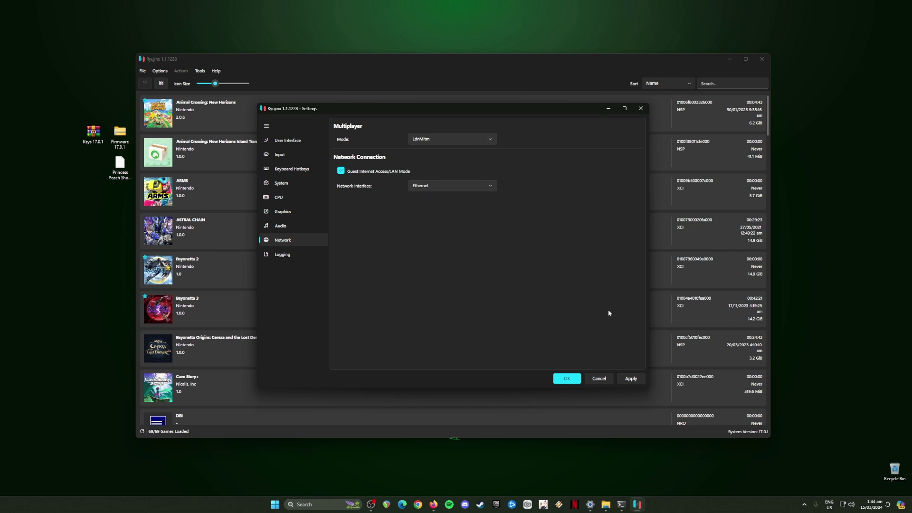
click(567, 378)
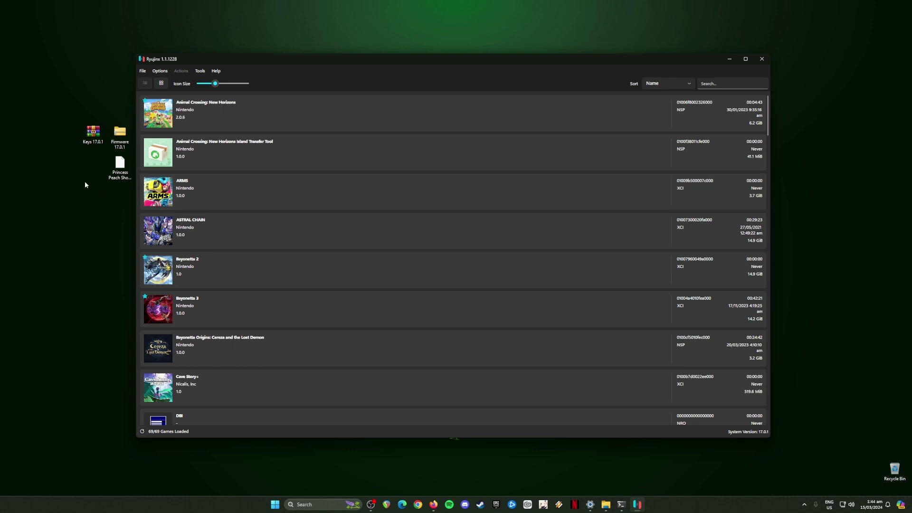
- Minimize the emulator window and select the Keys 17.0.1, Firmware 17.0.1 and Princess Peach Showtime files on the desktop
click(120, 165)
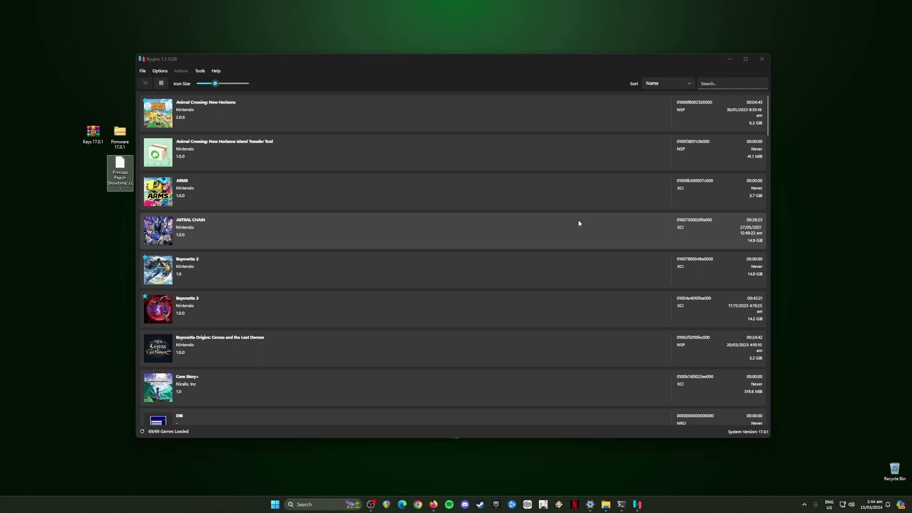
click(734, 63)
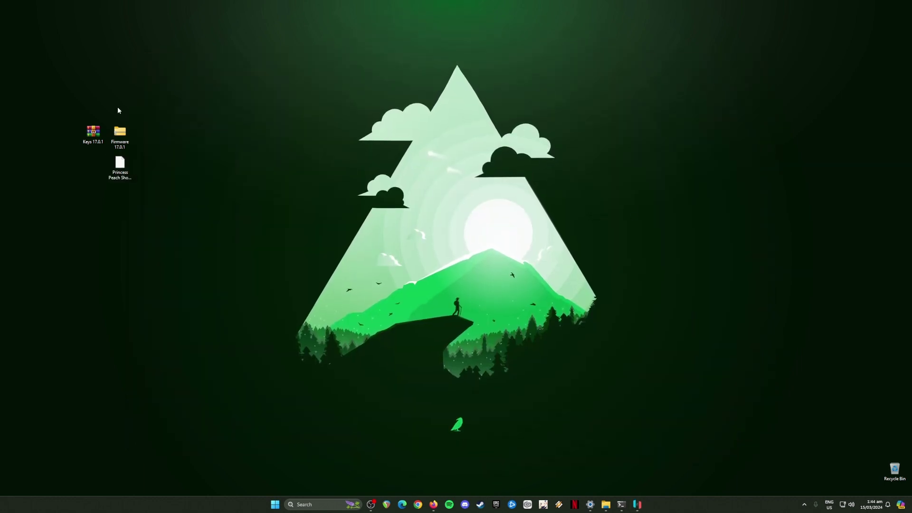
drag(75, 118, 198, 241)
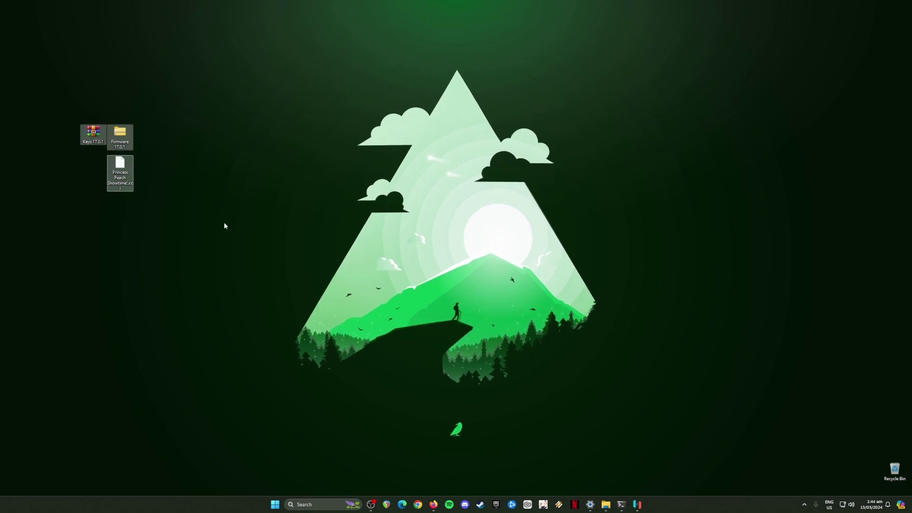